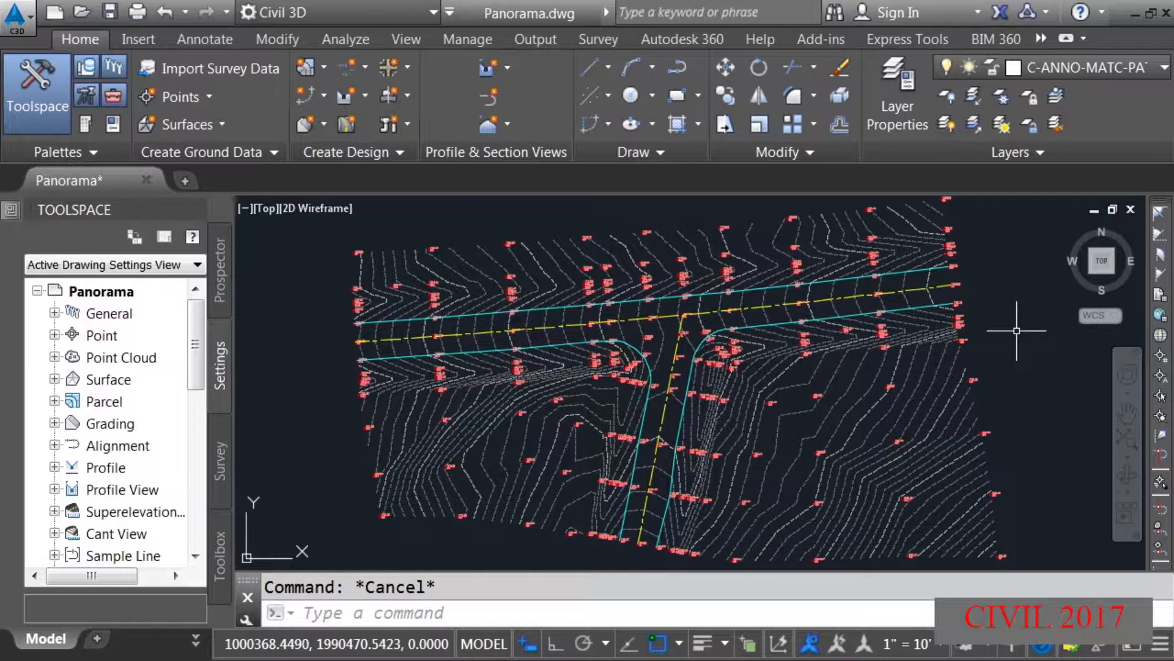
Open the LANE point labelled 776.99 and the CL points labelled 777.54 and 778.77 near the intersection in the Point Editor
scroll(671, 323, up, 3)
scroll(671, 323, up, 2)
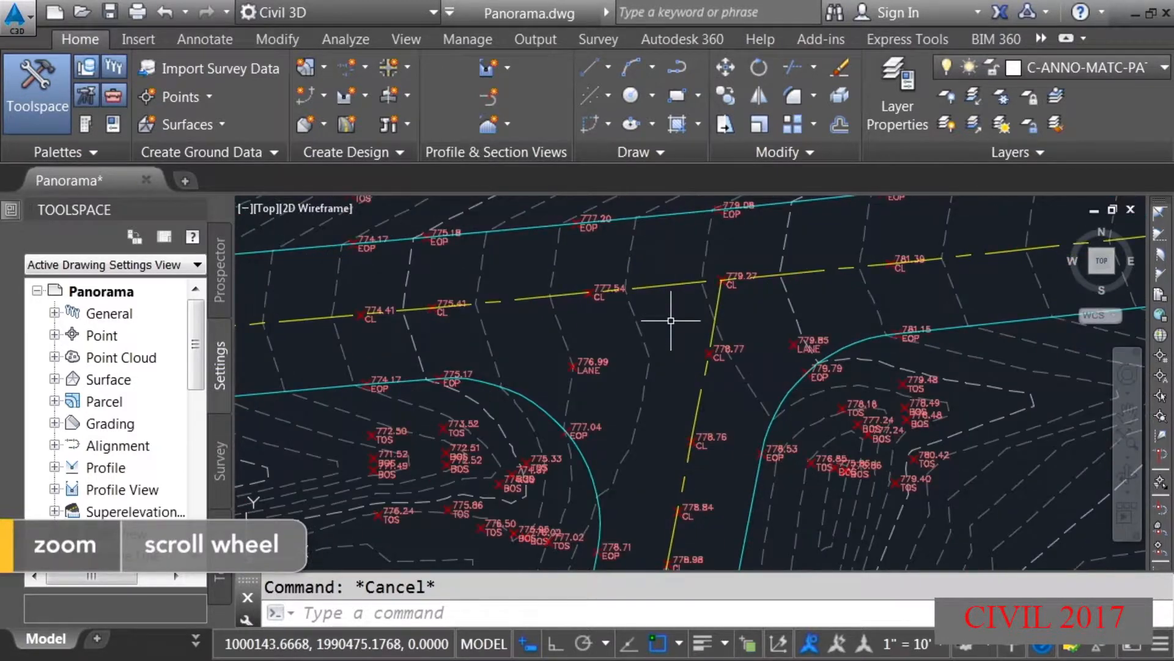
middle_drag(673, 320, 607, 352)
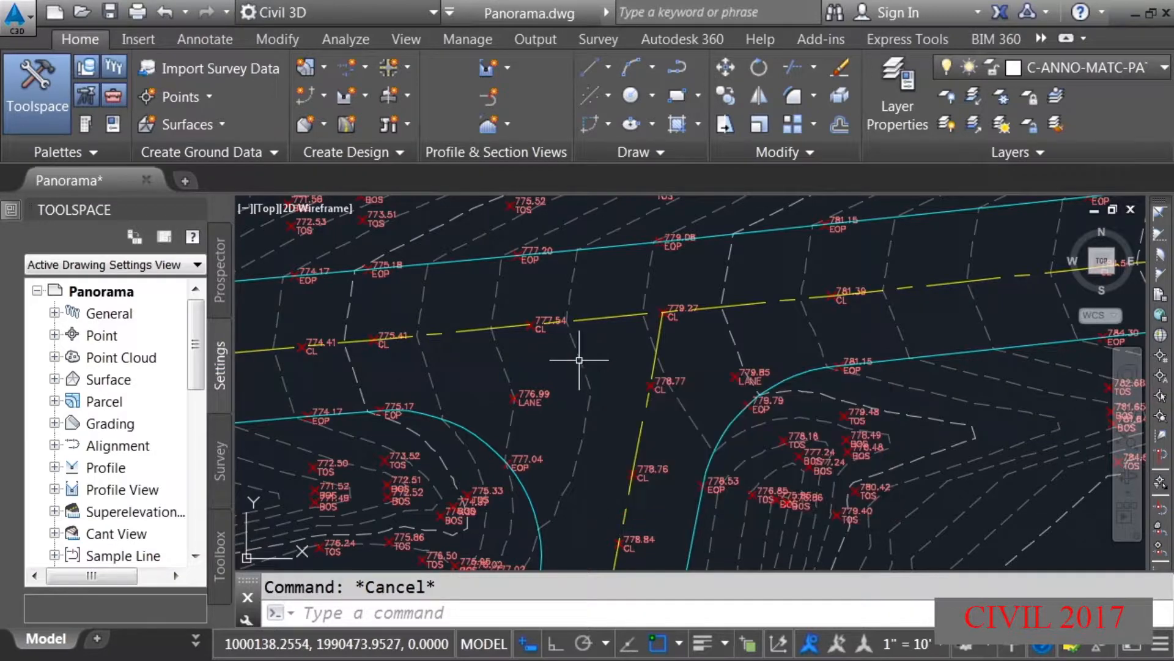
scroll(558, 343, up, 3)
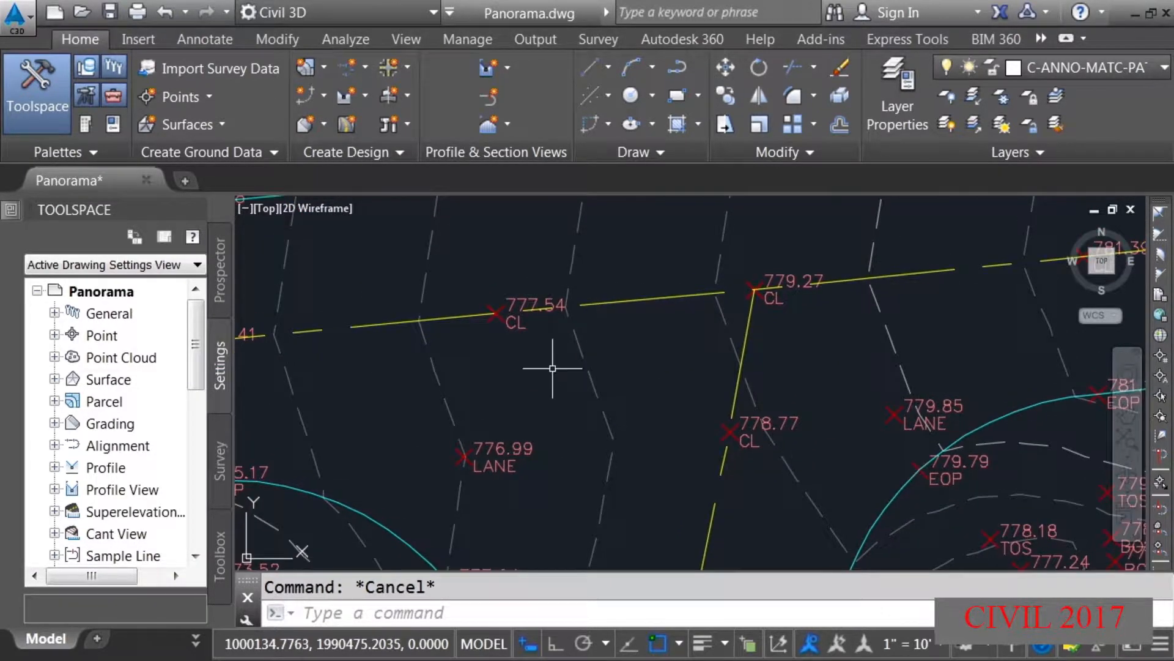
click(525, 448)
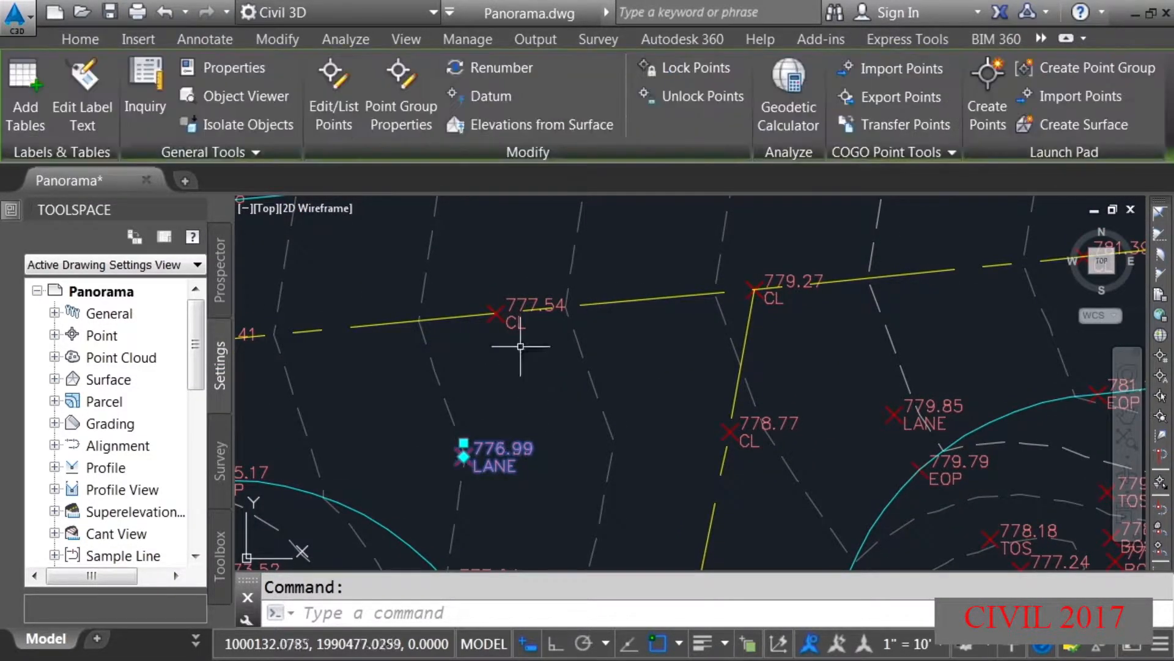
click(497, 311)
click(731, 427)
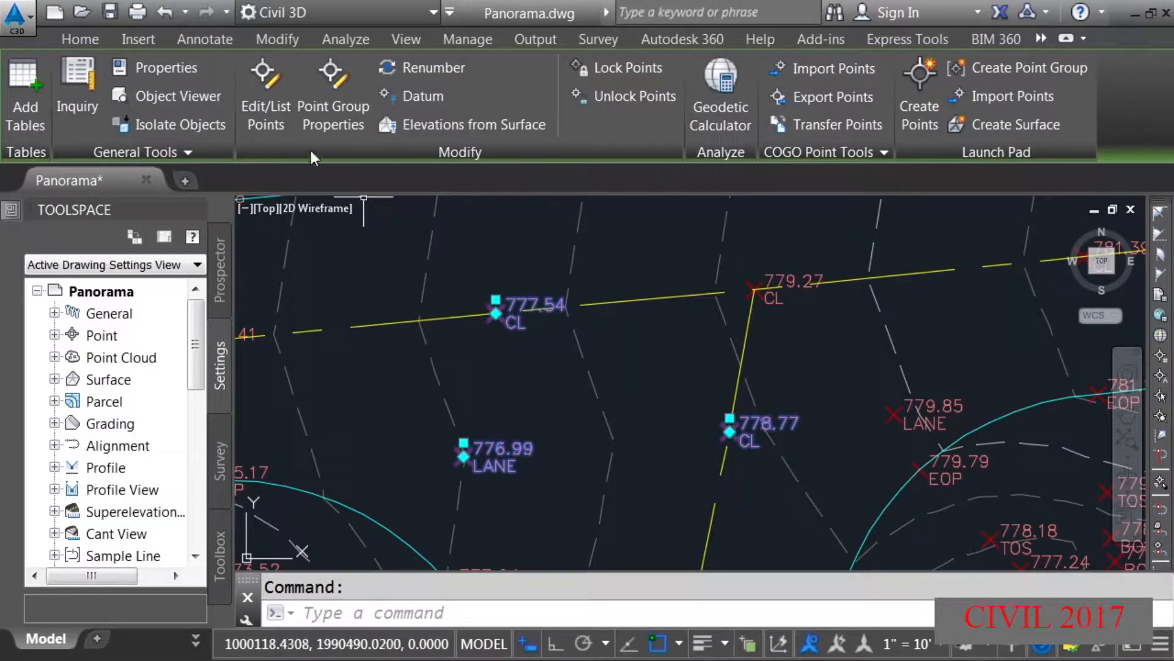
click(255, 97)
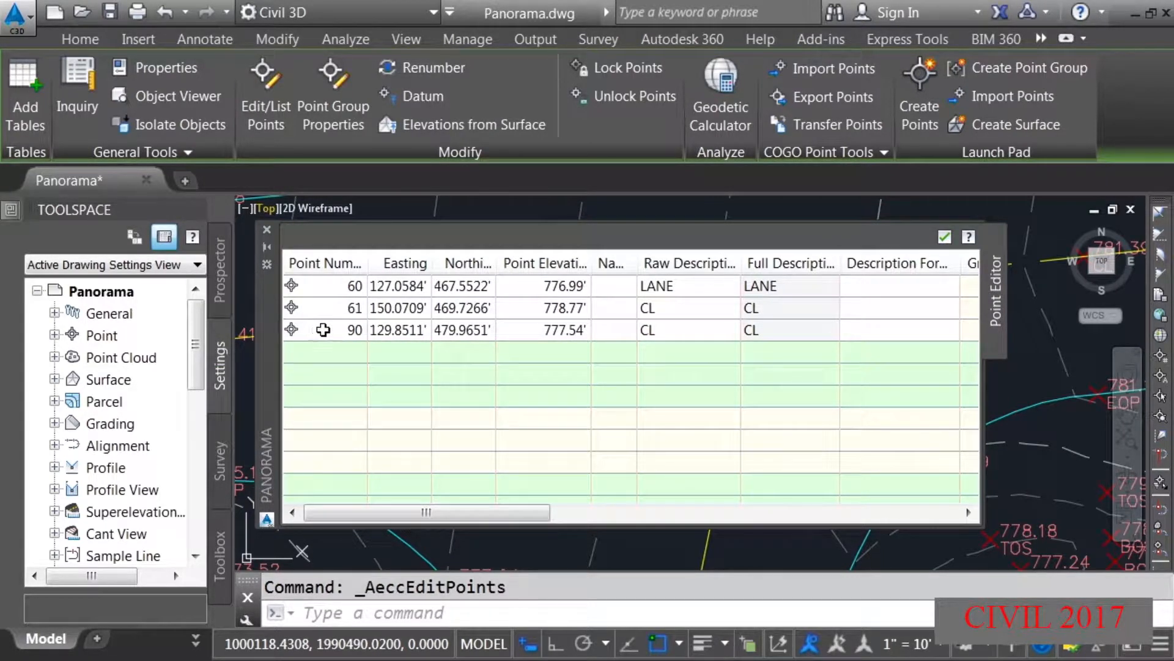
Examine the elevation cells of points 61 and 90 without editing them, close the Point Editor and clear the point selection
click(547, 330)
click(545, 310)
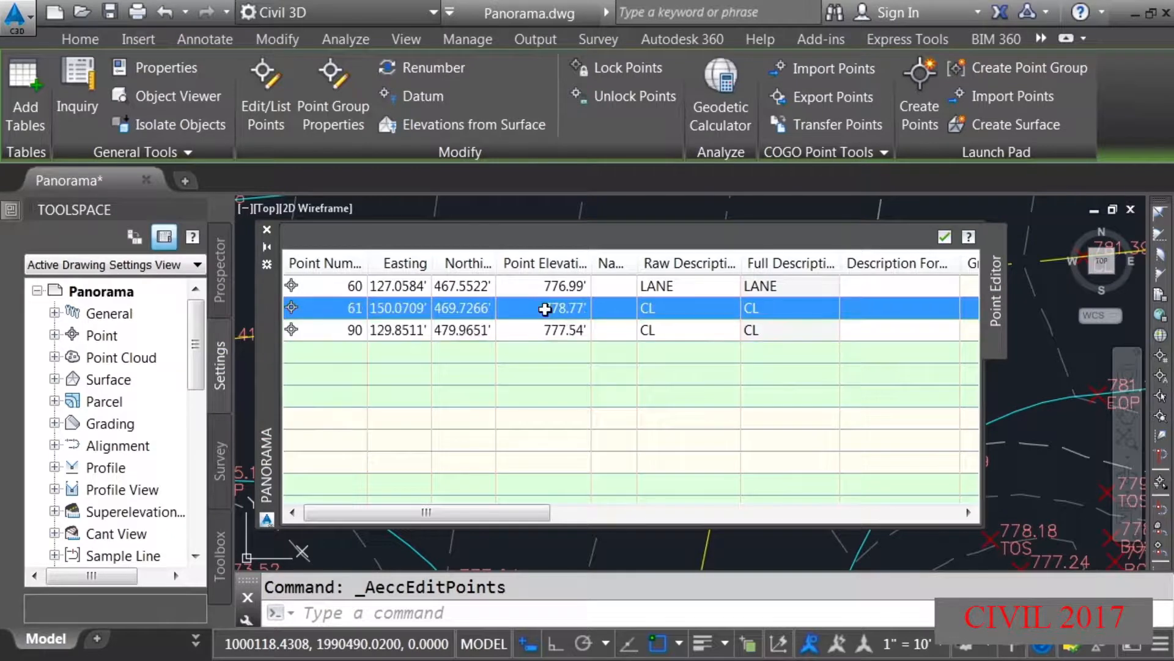
click(537, 330)
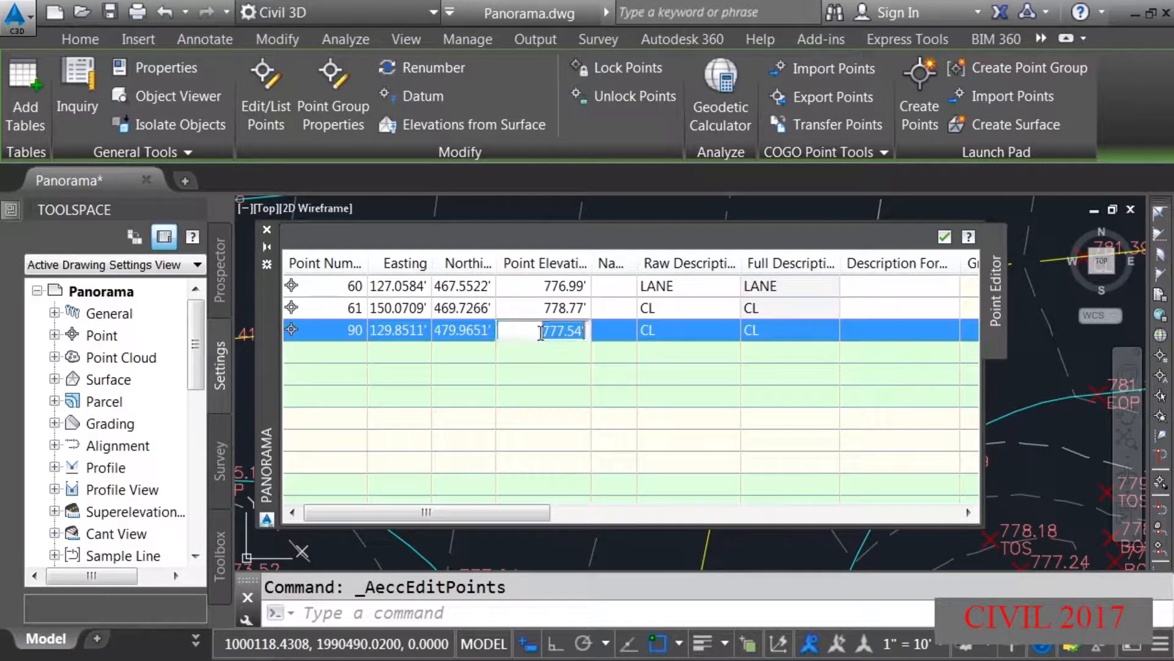
click(531, 355)
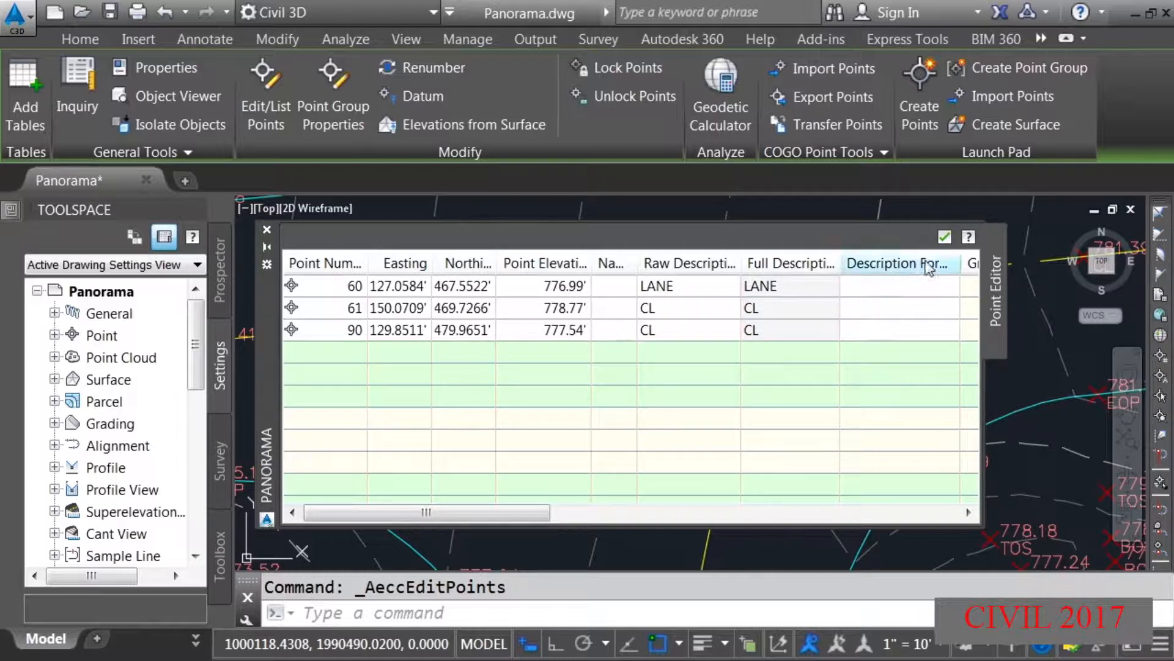
click(944, 237)
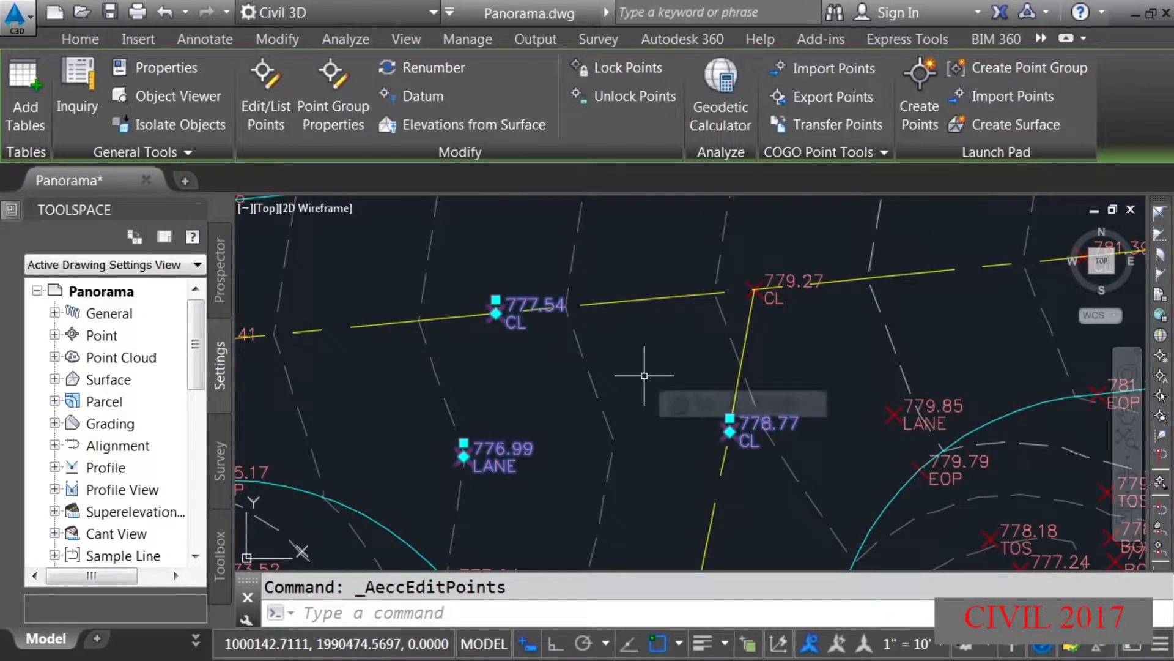
key(Escape)
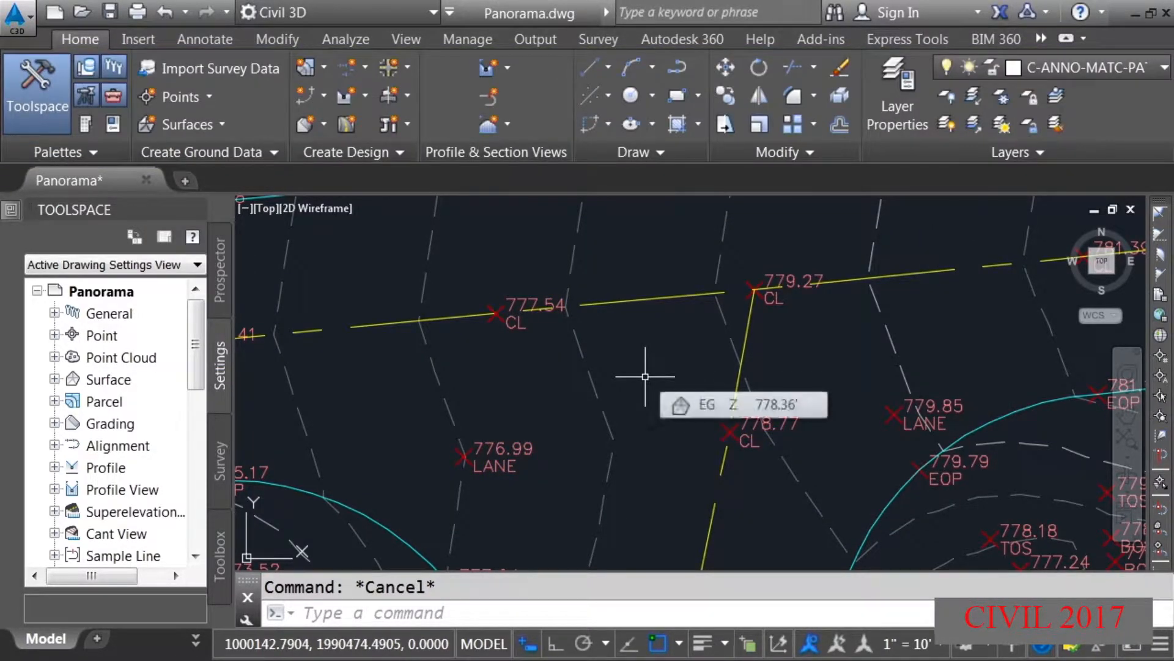
Open the Elevation Editor for the main road's centerline feature line
click(657, 299)
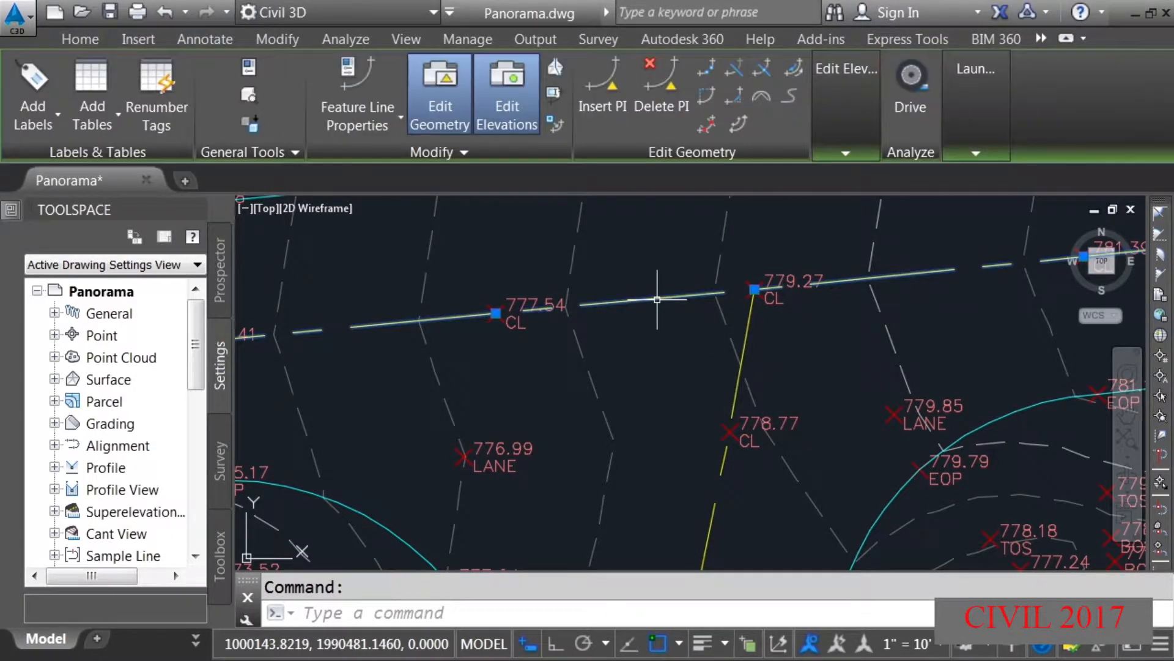
click(845, 153)
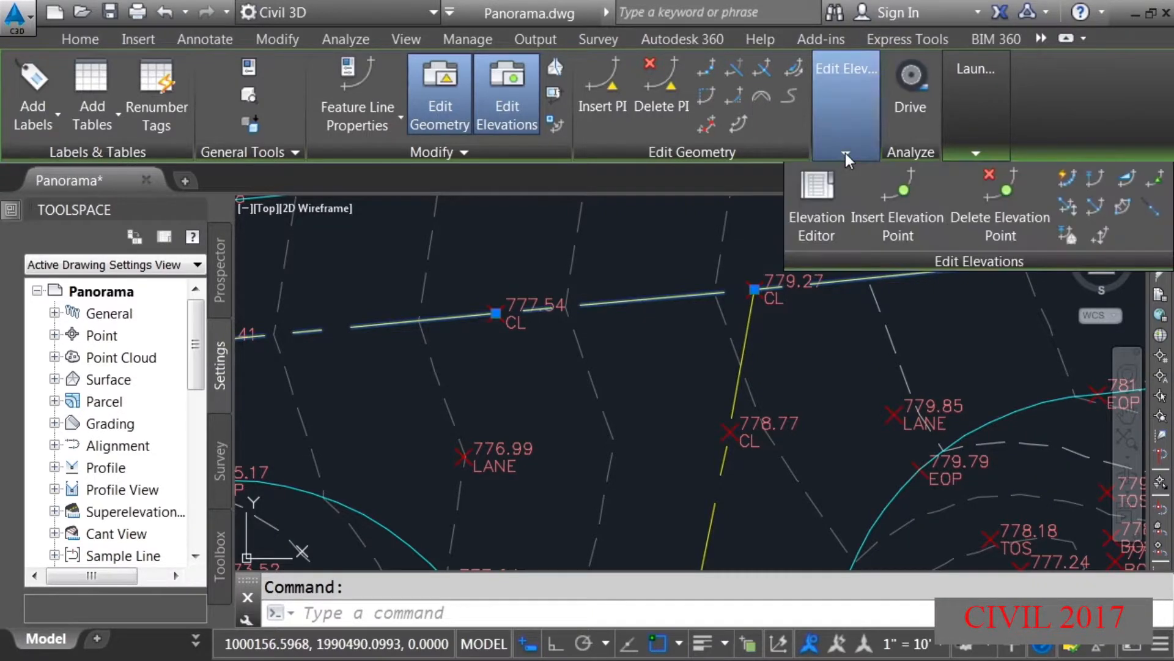
click(816, 195)
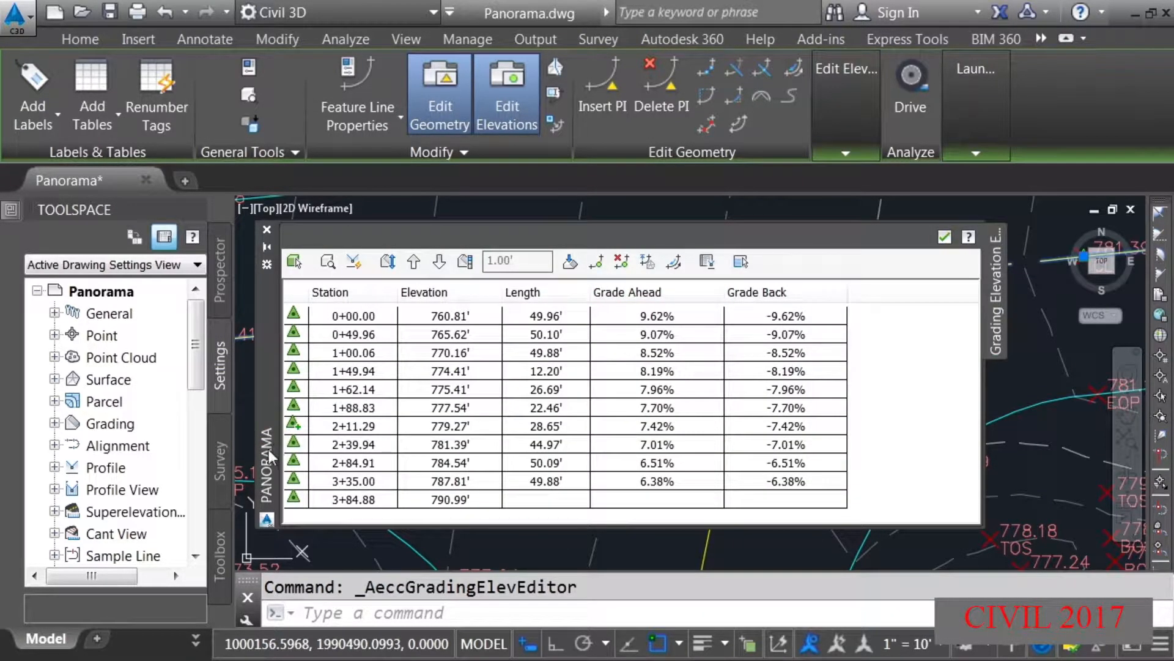
Examine the elevation cells at stations 1+62.14 and 1+88.83 without editing them, close the Panorama window and deselect the feature line
click(451, 388)
click(451, 387)
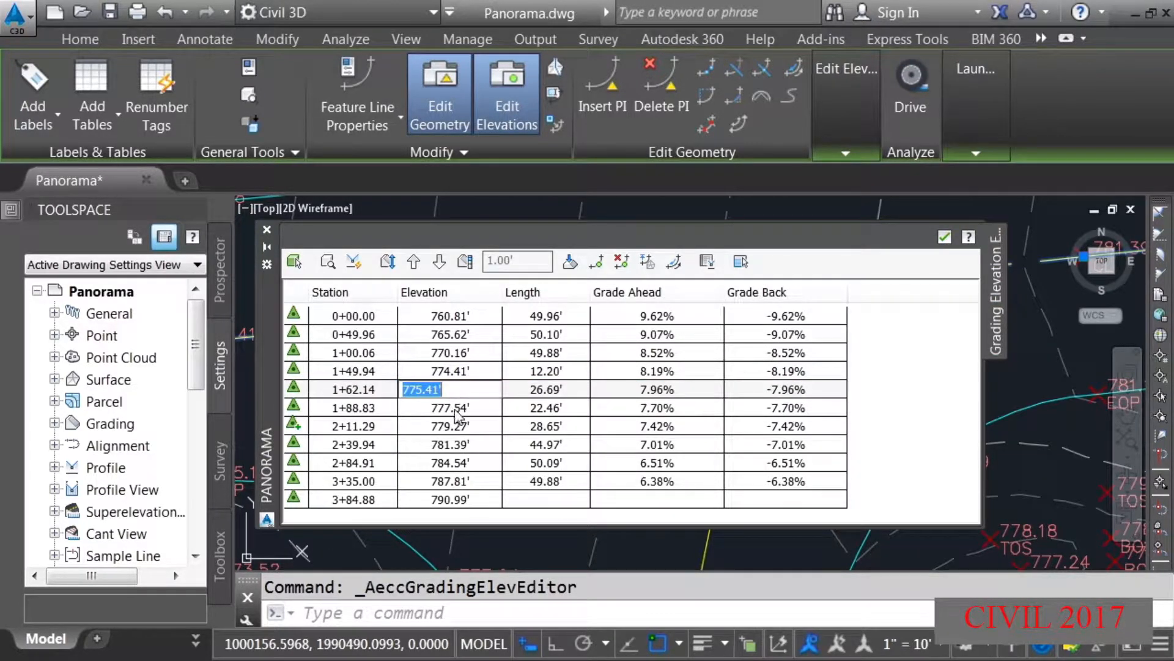
click(458, 409)
click(458, 409)
key(Escape)
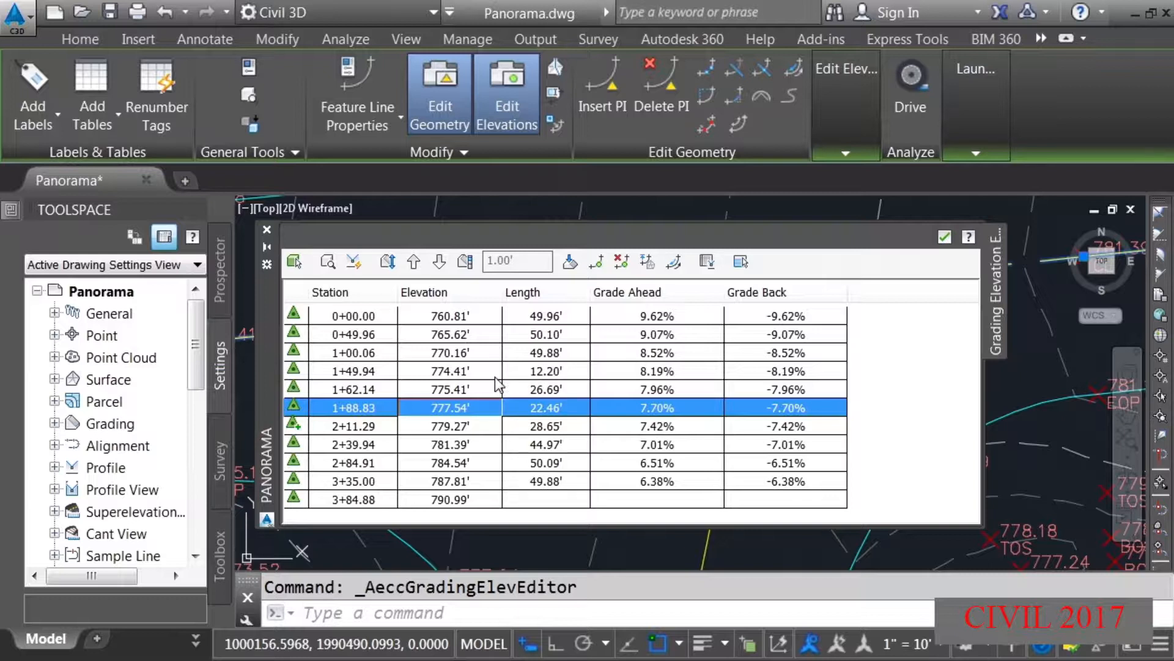
click(265, 229)
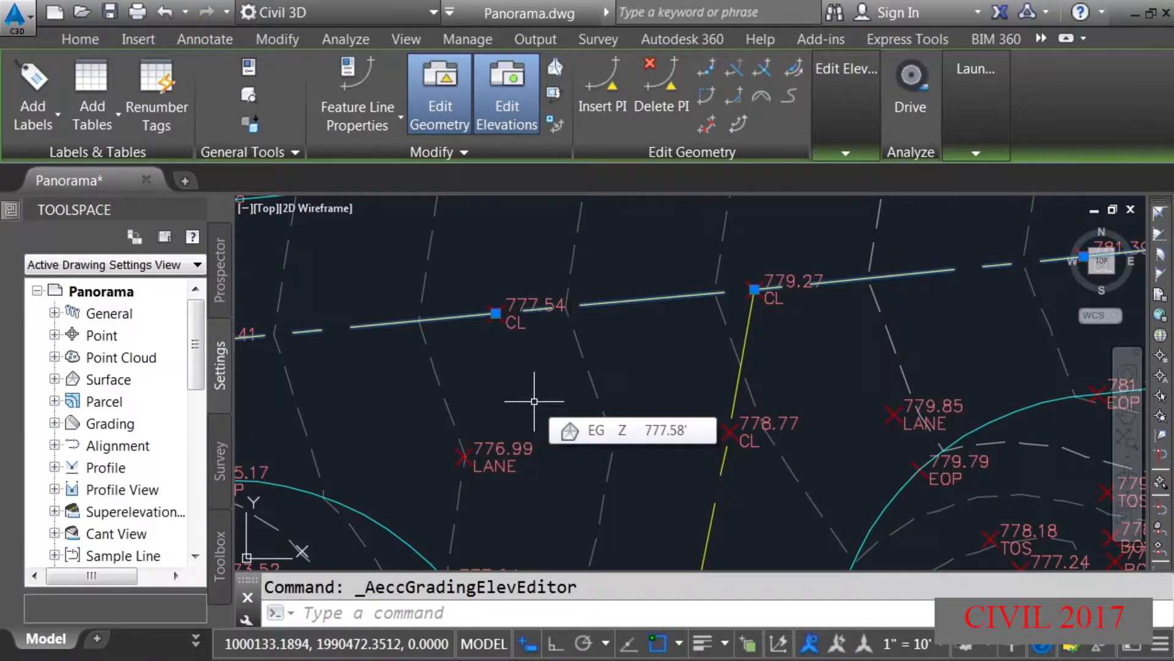
key(Escape)
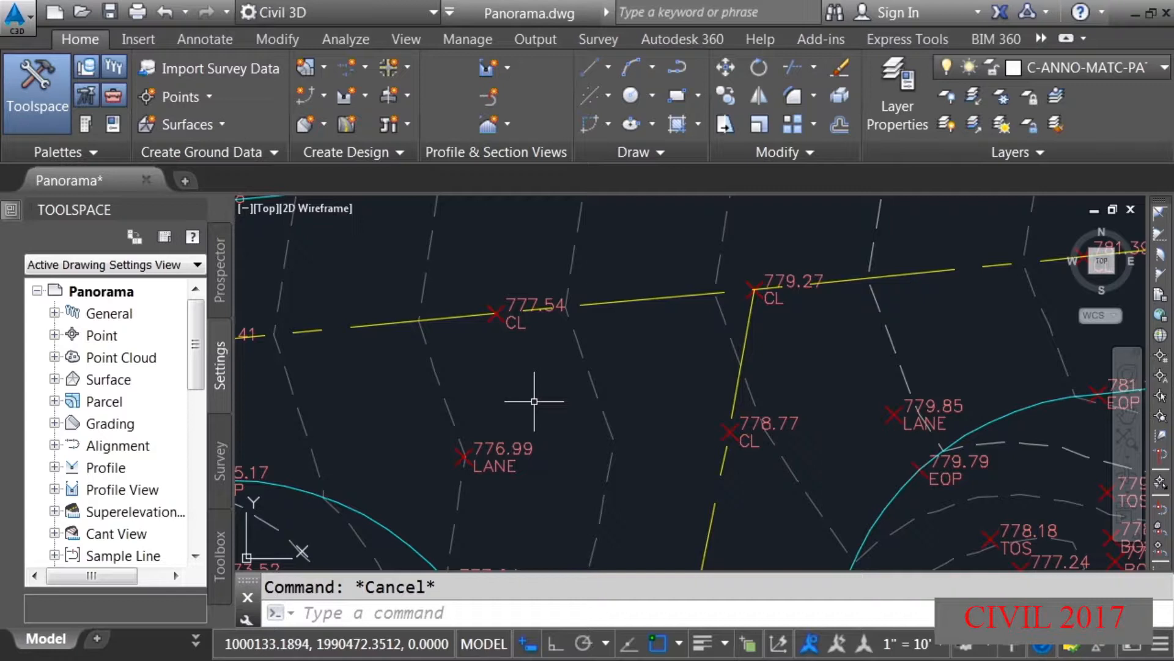
Open the LANE point labelled 776.99 in the Point Editor and compare its Panorama view with the Grading Elevation Editor view
click(497, 451)
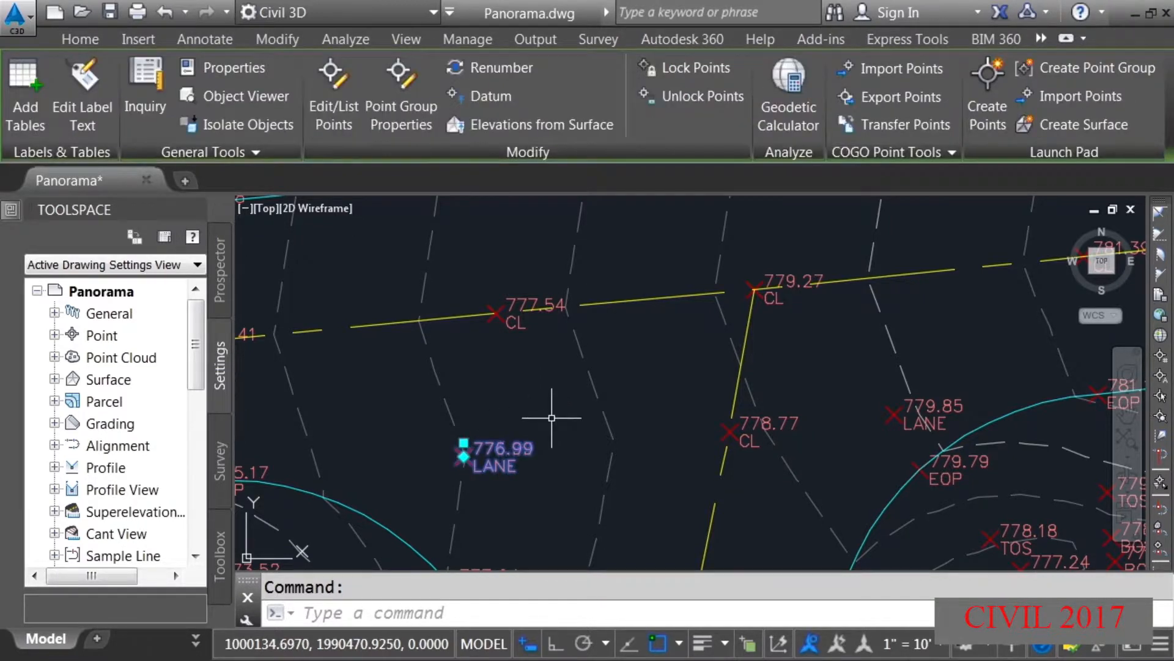
click(333, 101)
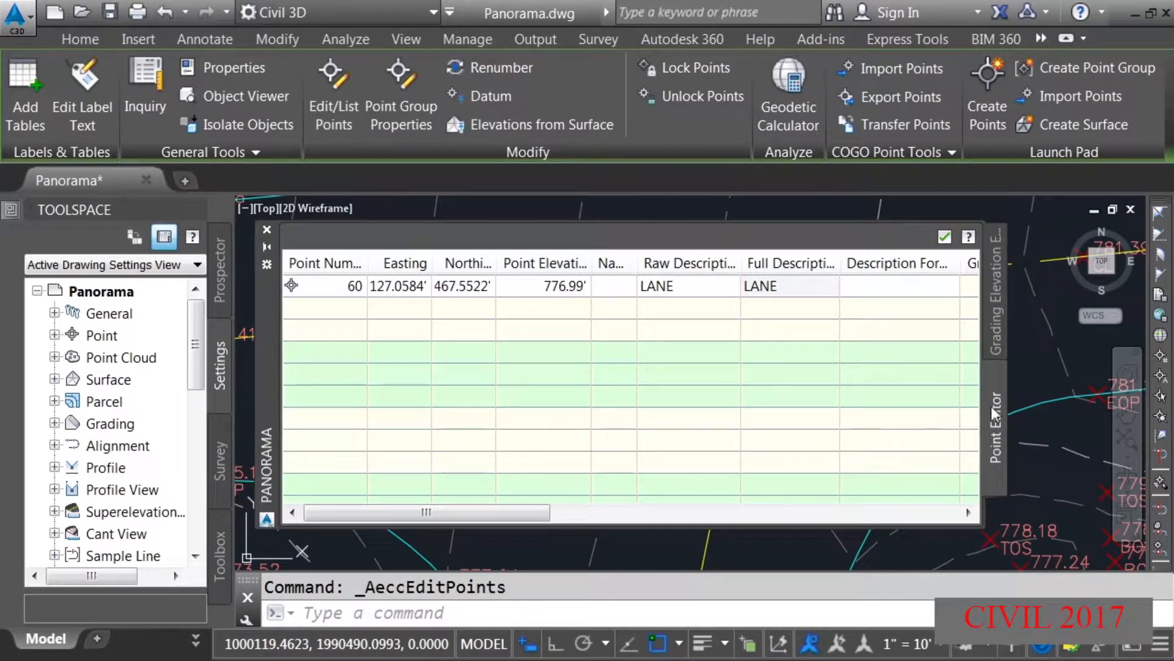
click(995, 321)
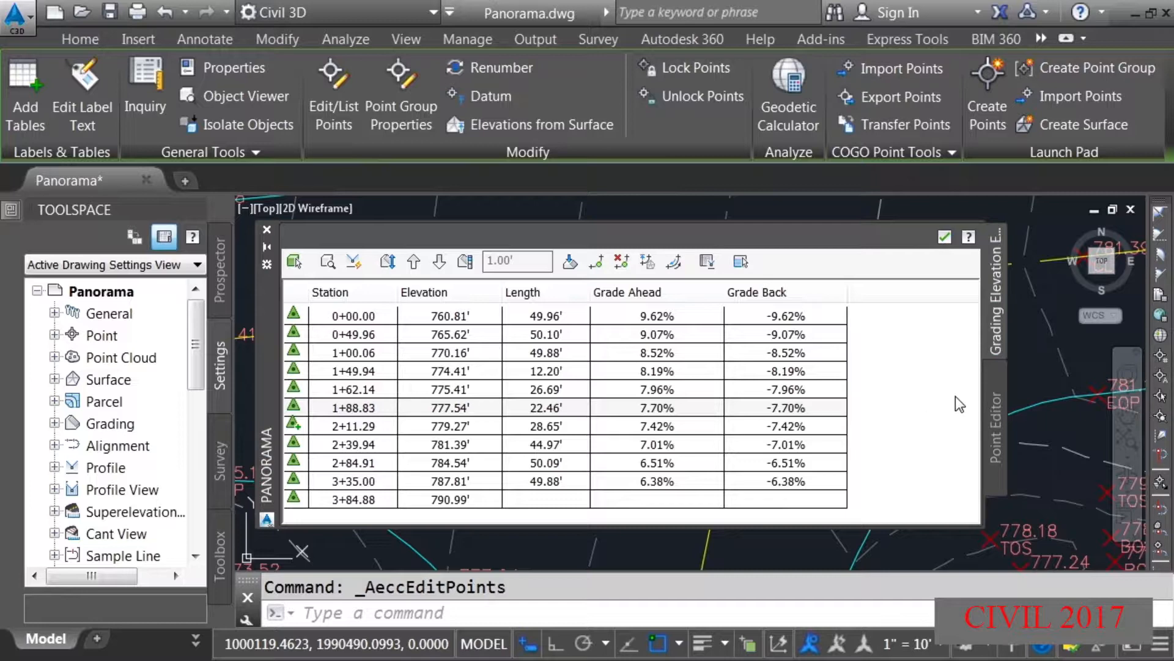
click(995, 391)
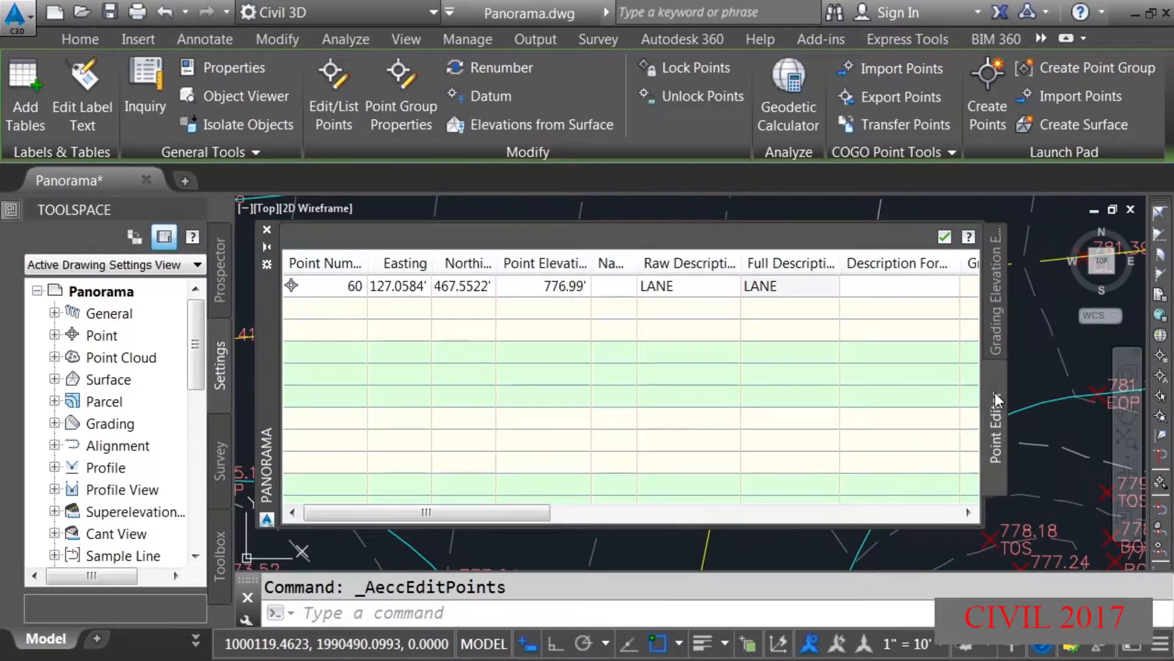
click(996, 334)
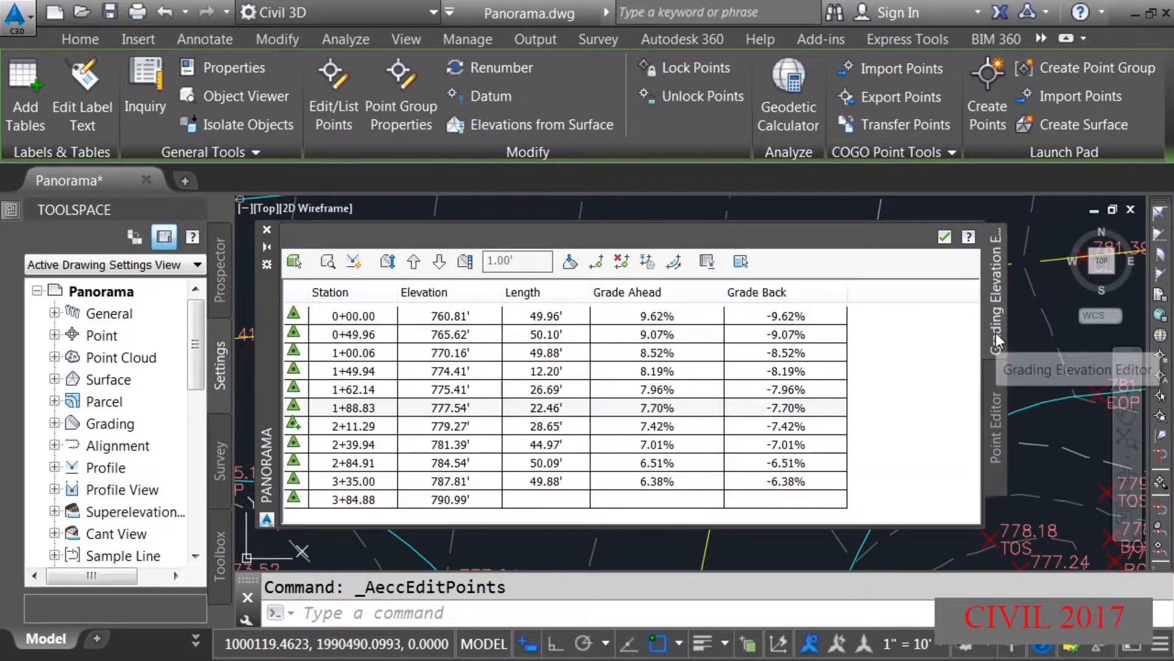
click(994, 421)
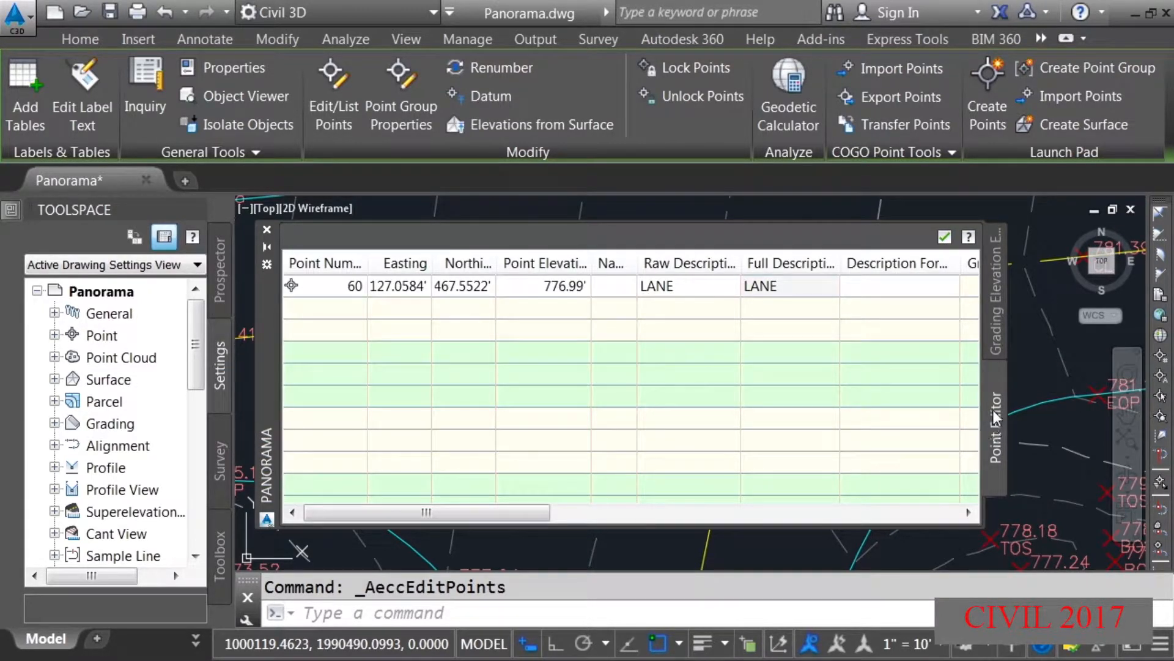
click(992, 341)
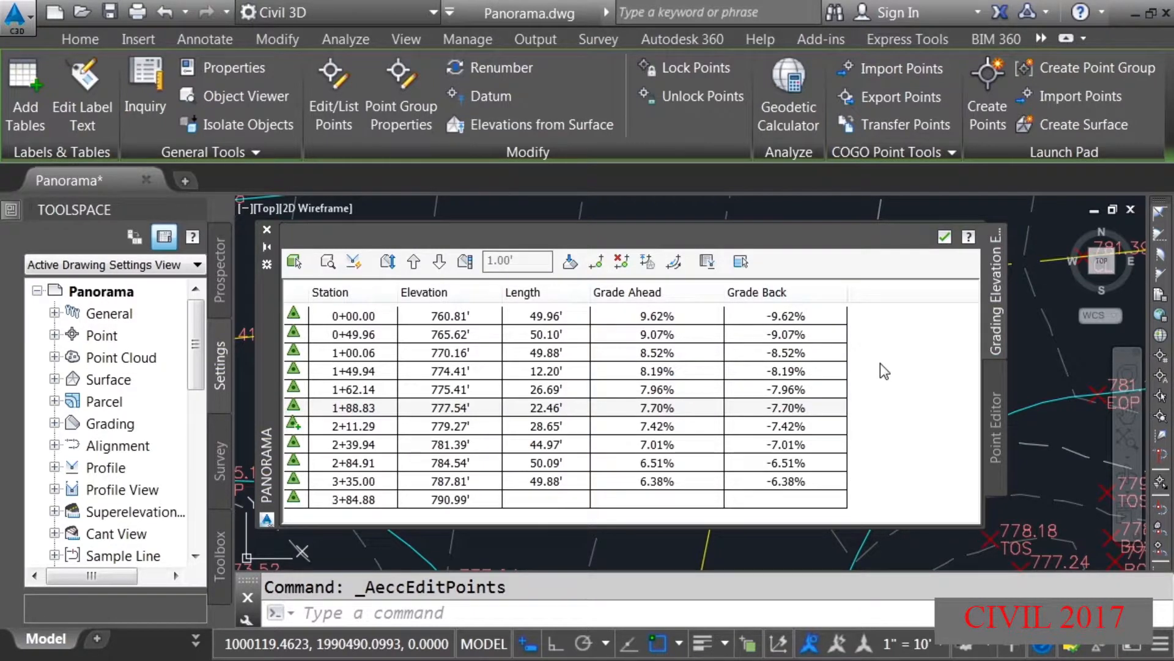
Dismiss the Grading Elevation Editor view, hide and redisplay the Panorama window, and dismiss the remaining Point Editor view
click(945, 237)
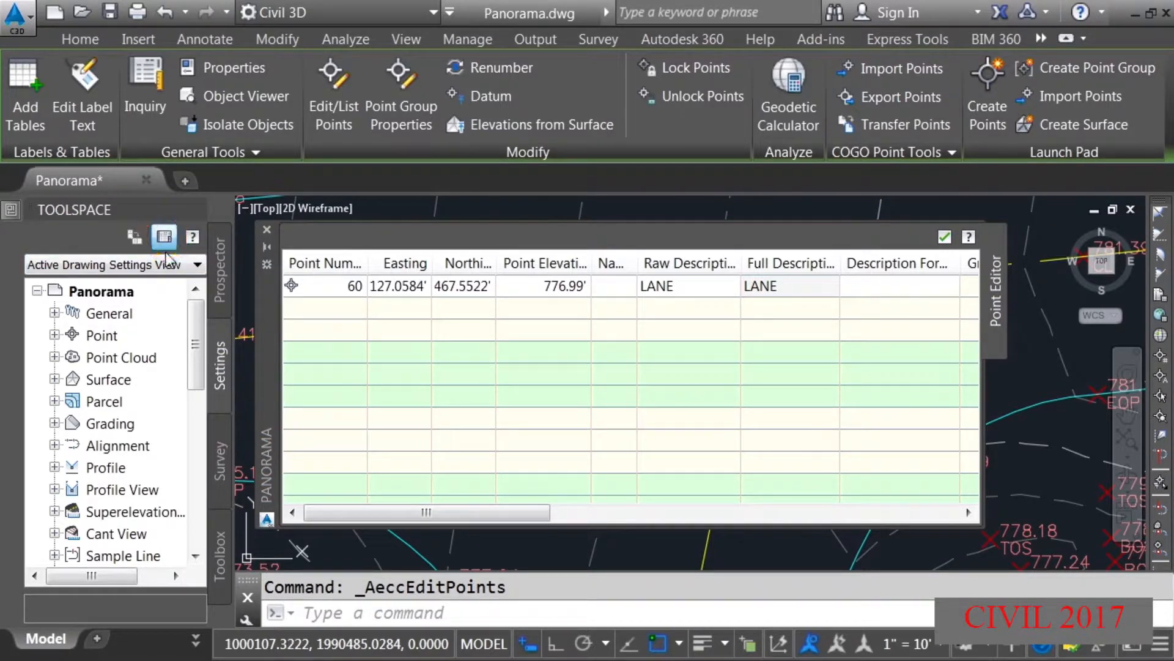
click(267, 231)
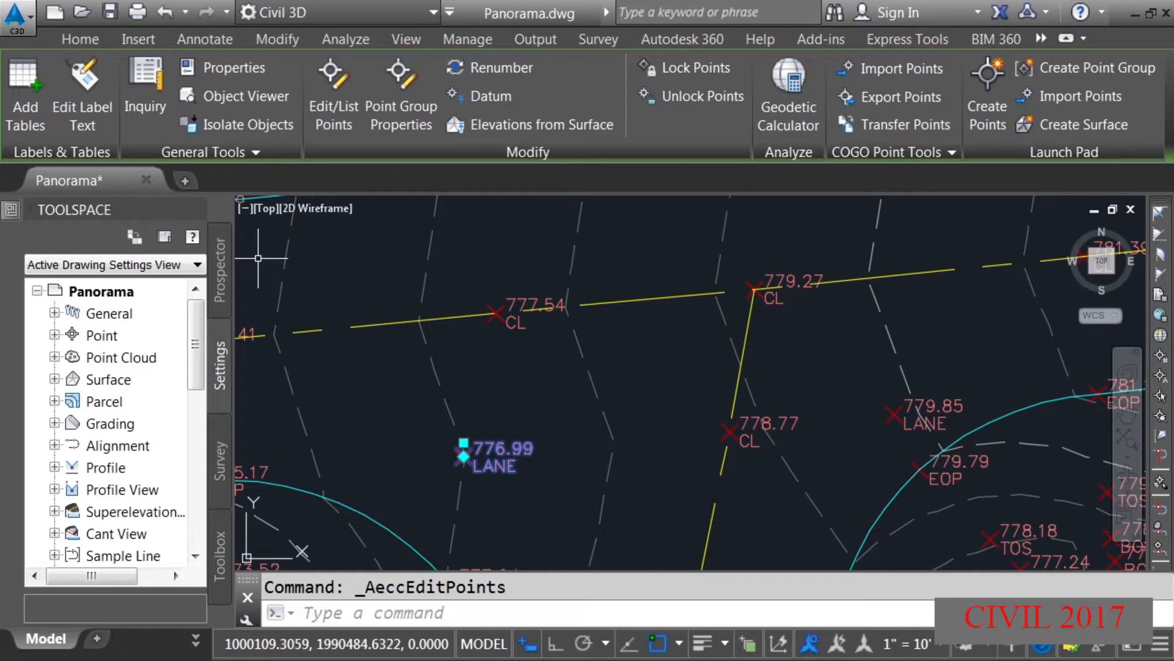
click(164, 239)
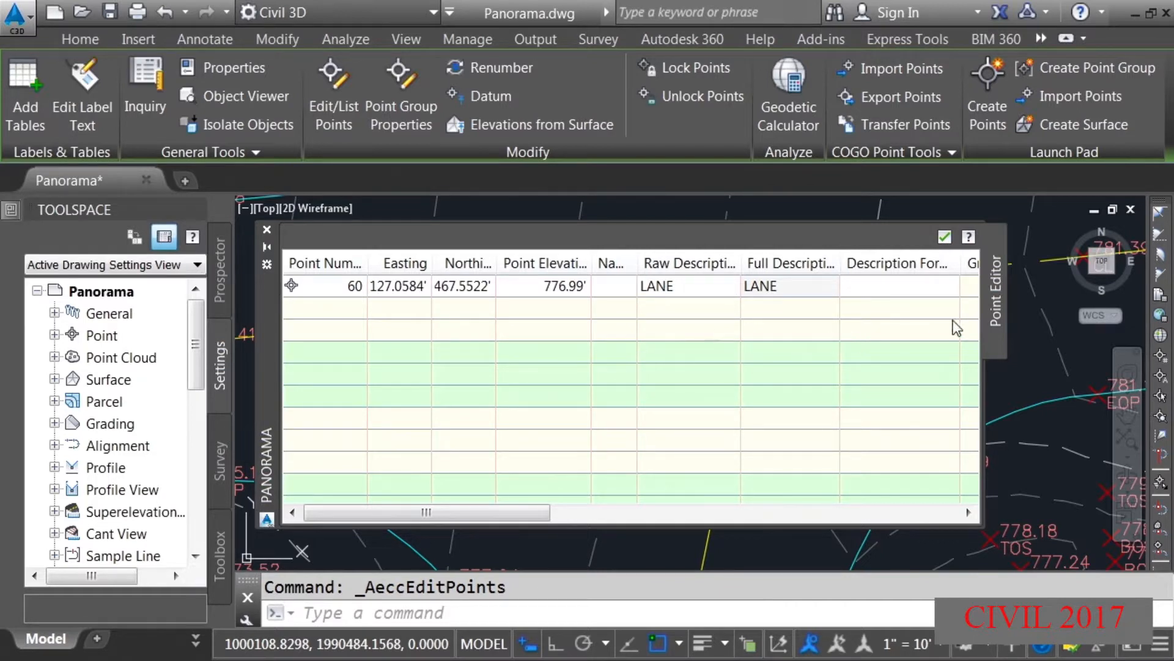
click(944, 238)
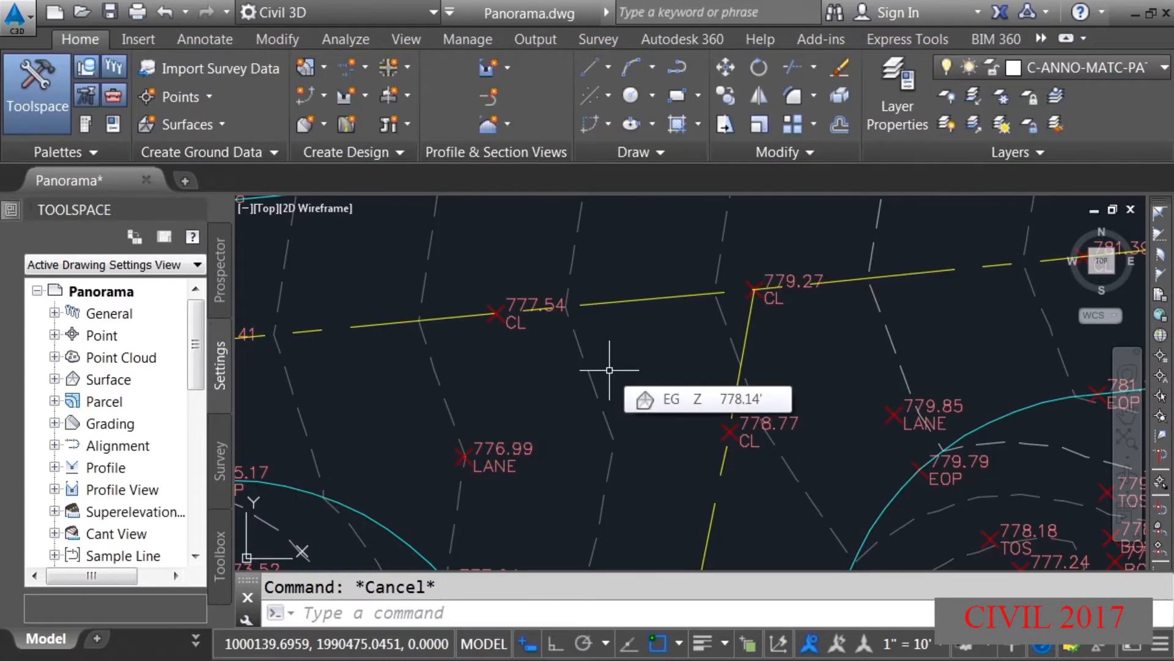